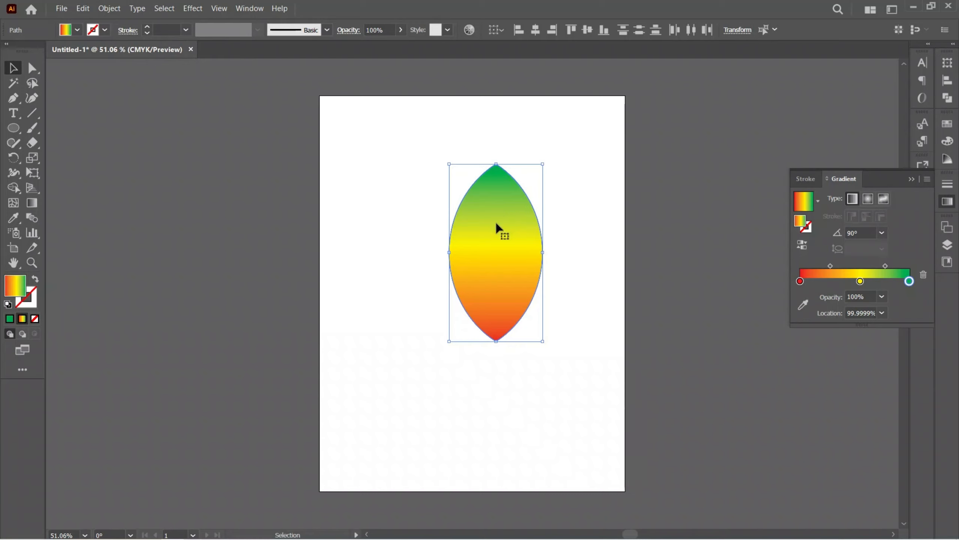
- Move the gradient petal off the artboard to the empty canvas on its left side
{"action": "left_click", "coordinate": [13, 158]}
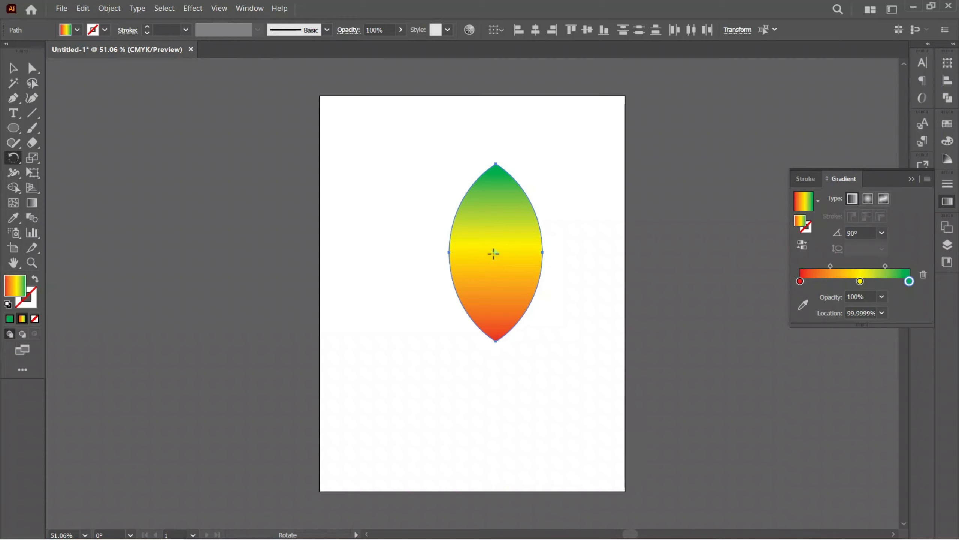
{"action": "left_click", "coordinate": [13, 68]}
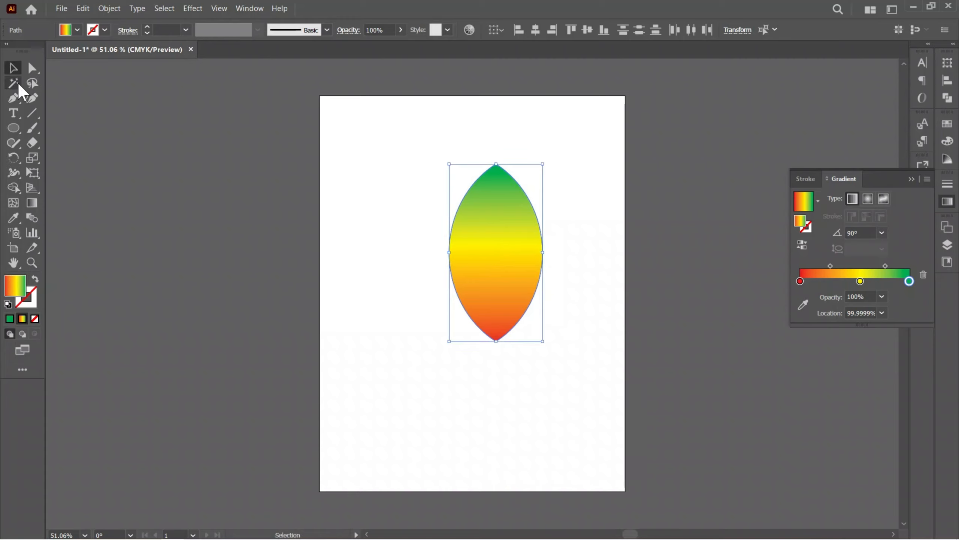
{"action": "left_click_drag", "start_coordinate": [515, 256], "coordinate": [185, 241]}
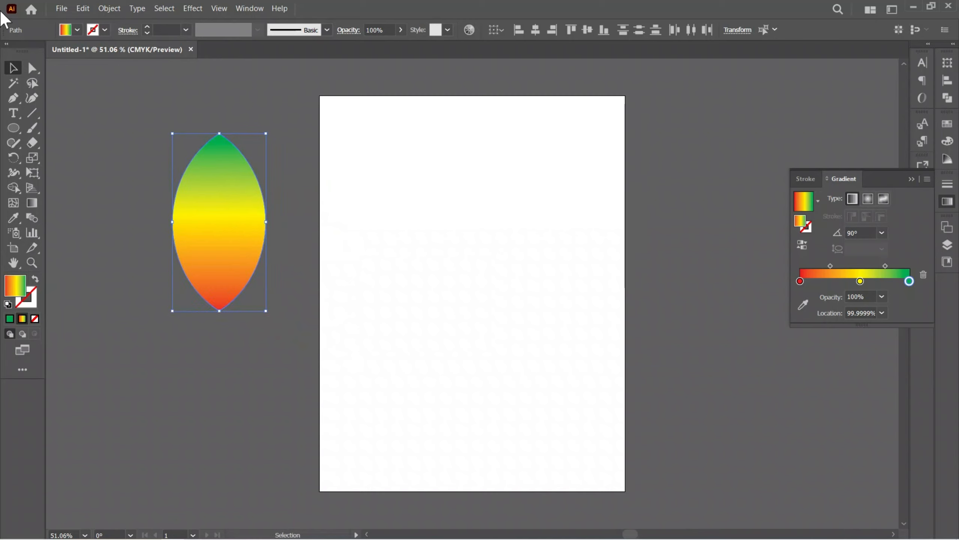
- Create a copy of the petal rotated clockwise about 16° around its bottom tip
{"action": "left_click", "coordinate": [15, 155]}
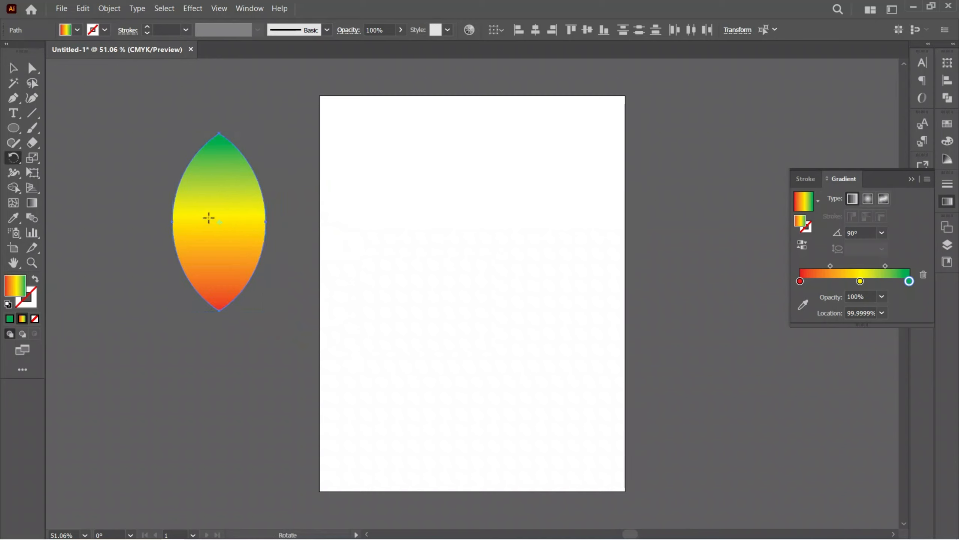
{"action": "left_click", "coordinate": [219, 310]}
{"action": "left_click_drag", "start_coordinate": [216, 204], "coordinate": [239, 225]}
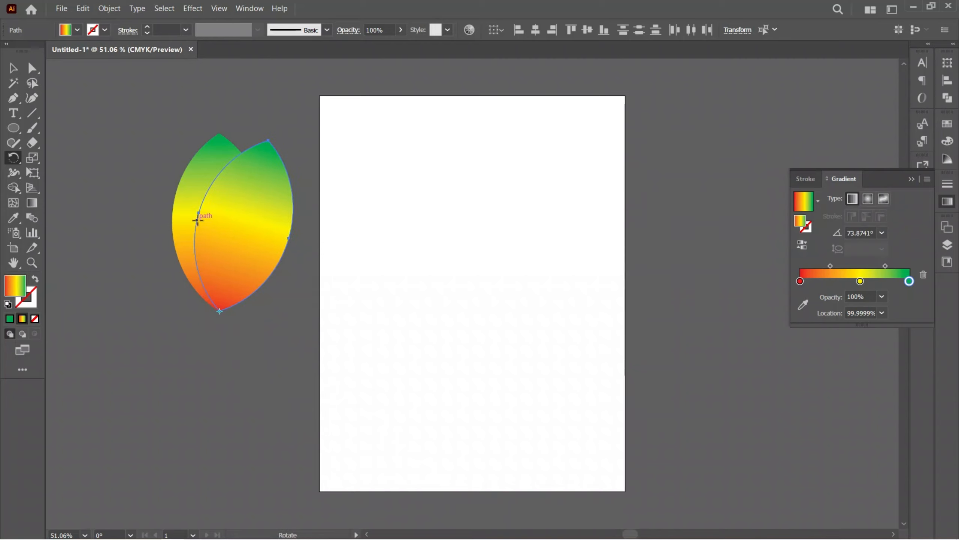
- Repeat the rotated petal copy around the bottom tip until the petals form a full circular flower, and deselect
{"action": "key", "text": "ctrl+d"}
{"action": "key", "text": "ctrl+d"}
{"action": "key", "text": "ctrl+d"}
{"action": "key", "text": "ctrl+d"}
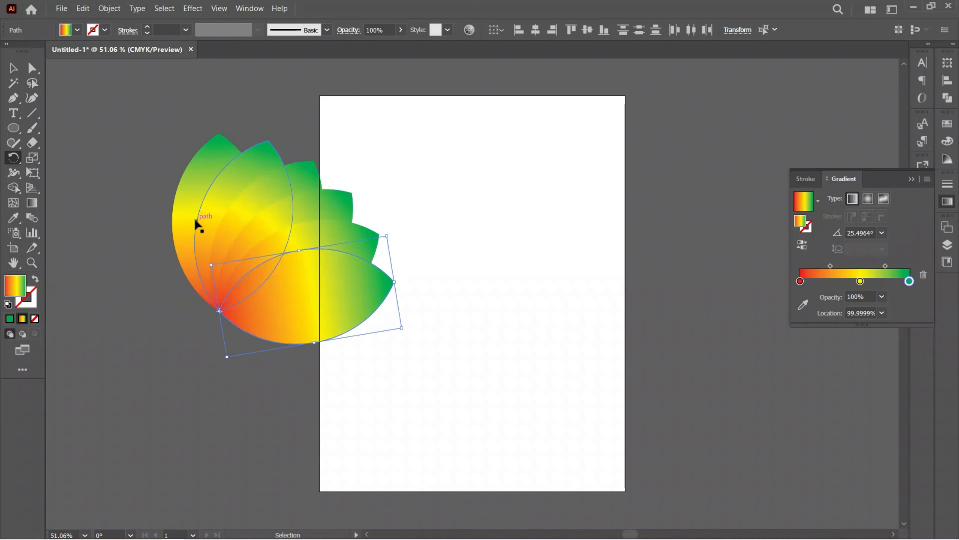
{"action": "key", "text": "ctrl+d"}
{"action": "key", "text": "ctrl+d"}
{"action": "key", "text": "ctrl+d"}
{"action": "key", "text": "ctrl+d"}
{"action": "key", "text": "ctrl+d"}
{"action": "key", "text": "ctrl+d"}
{"action": "key", "text": "ctrl+d"}
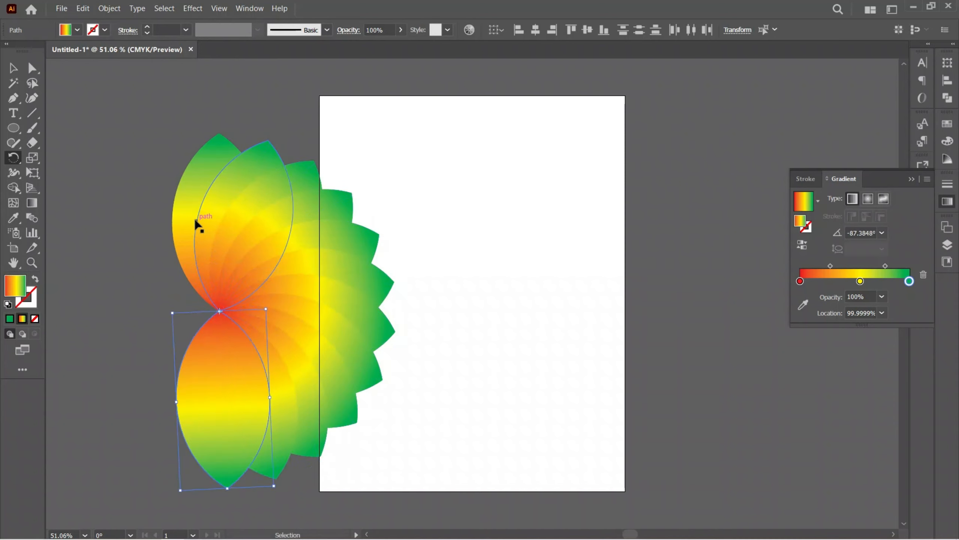
{"action": "key", "text": "ctrl+d"}
{"action": "key", "text": "ctrl+d"}
{"action": "key", "text": "ctrl+d"}
{"action": "key", "text": "ctrl+d"}
{"action": "key", "text": "ctrl+d"}
{"action": "key", "text": "ctrl+d"}
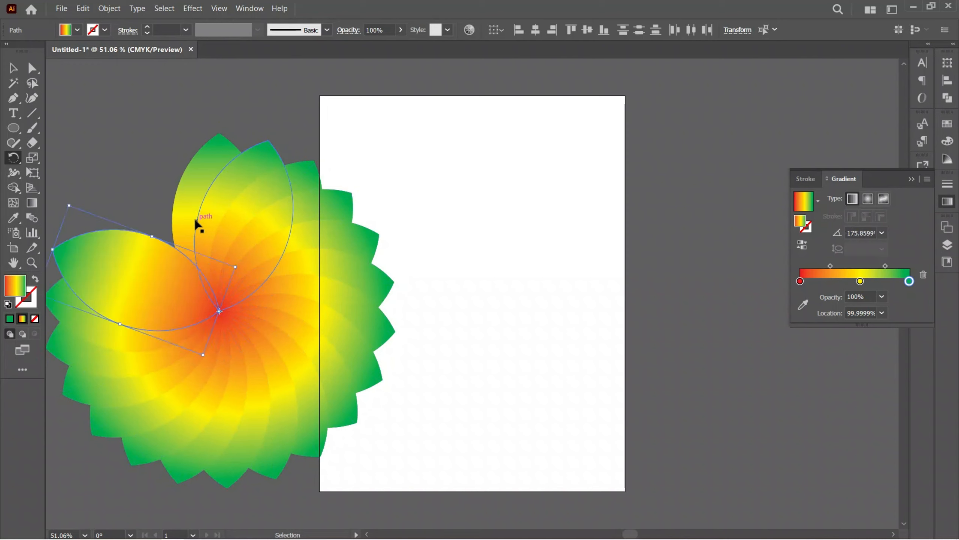
{"action": "key", "text": "ctrl+d"}
{"action": "key", "text": "ctrl+d"}
{"action": "key", "text": "ctrl+d"}
{"action": "key", "text": "ctrl+d"}
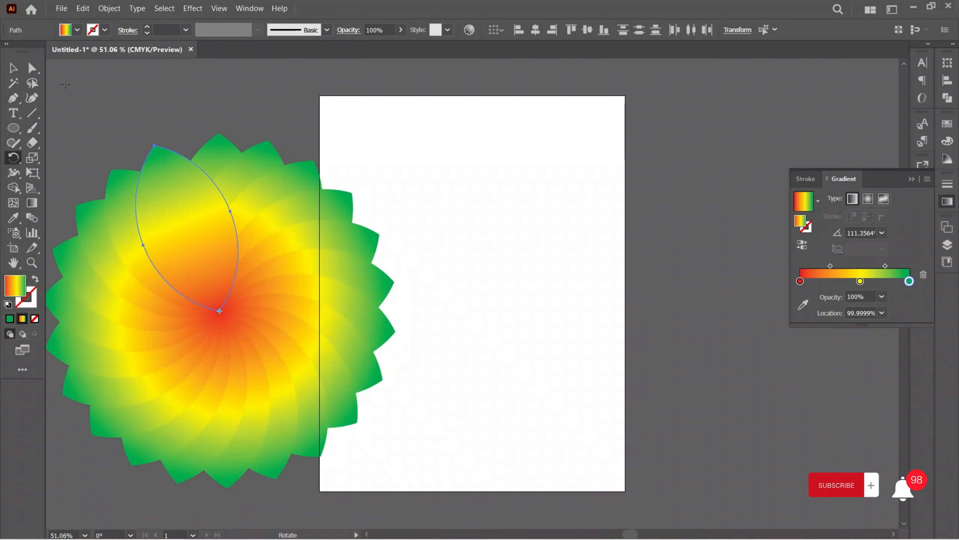
{"action": "left_click", "coordinate": [12, 68]}
{"action": "left_click", "coordinate": [171, 107]}
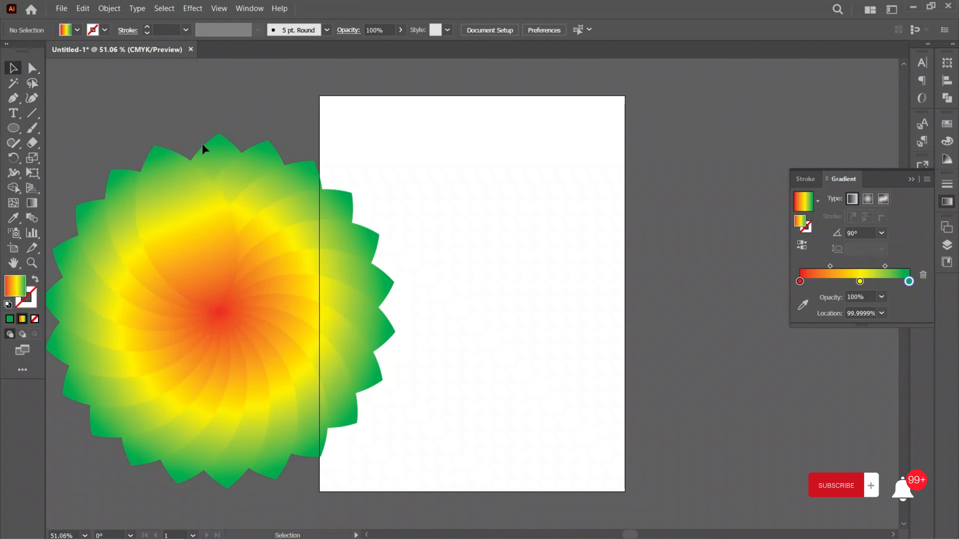
- Select all the petals of the circular flower and group them
{"action": "left_click_drag", "start_coordinate": [207, 144], "coordinate": [370, 123]}
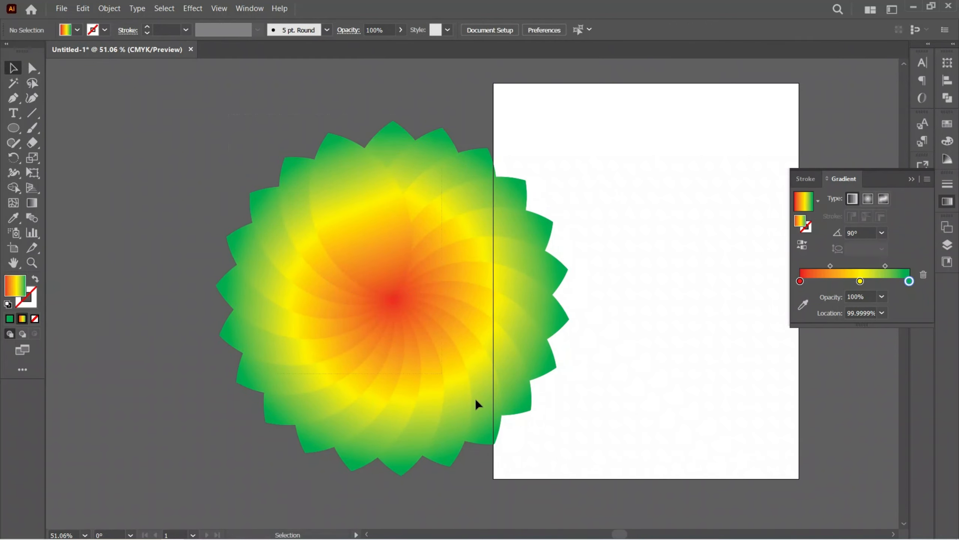
{"action": "left_click_drag", "start_coordinate": [475, 398], "coordinate": [601, 509]}
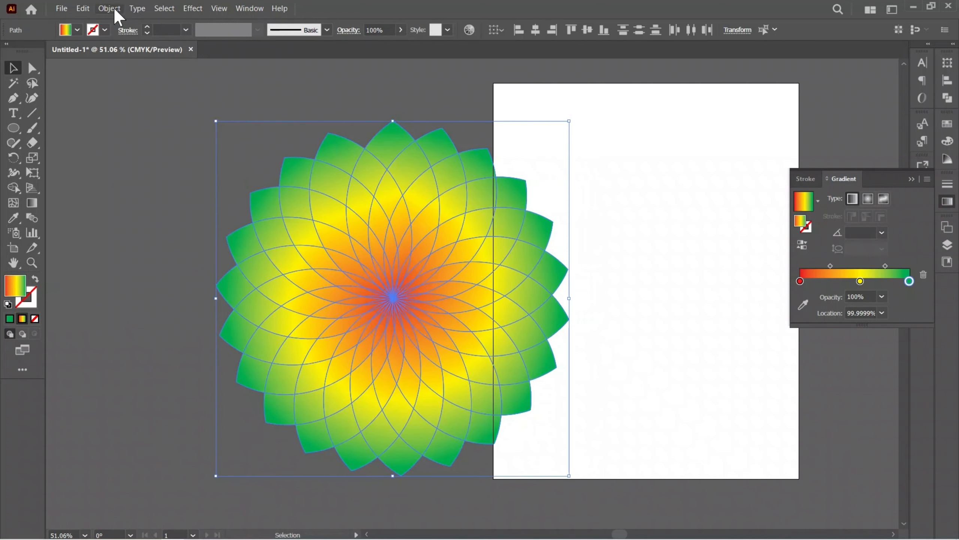
{"action": "right_click", "coordinate": [354, 229]}
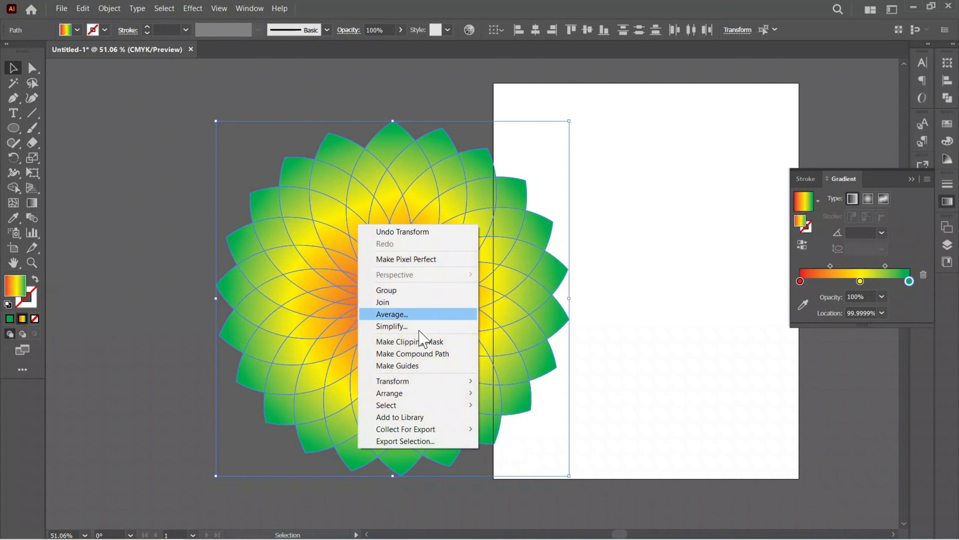
{"action": "left_click", "coordinate": [391, 290]}
{"action": "left_click", "coordinate": [155, 192]}
{"action": "left_click", "coordinate": [418, 297]}
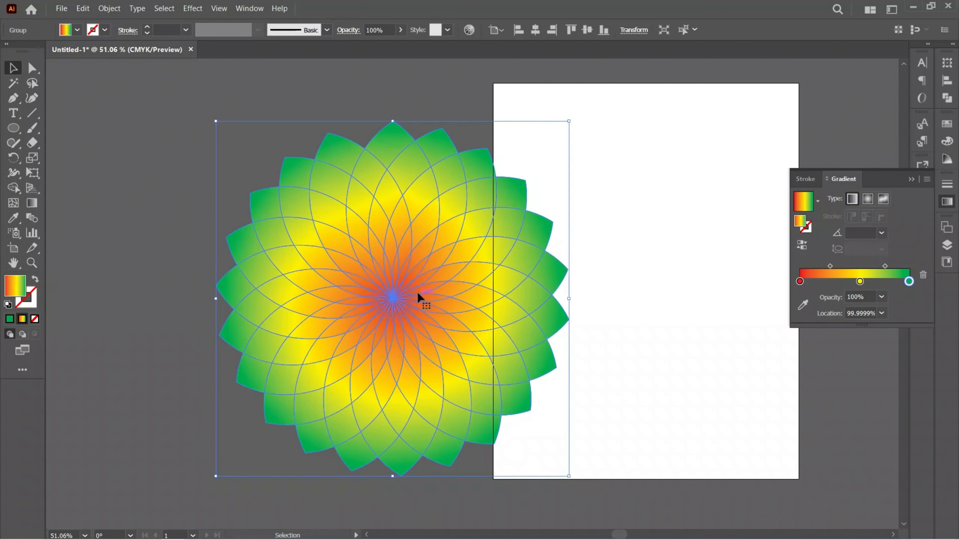
{"action": "left_click", "coordinate": [101, 8]}
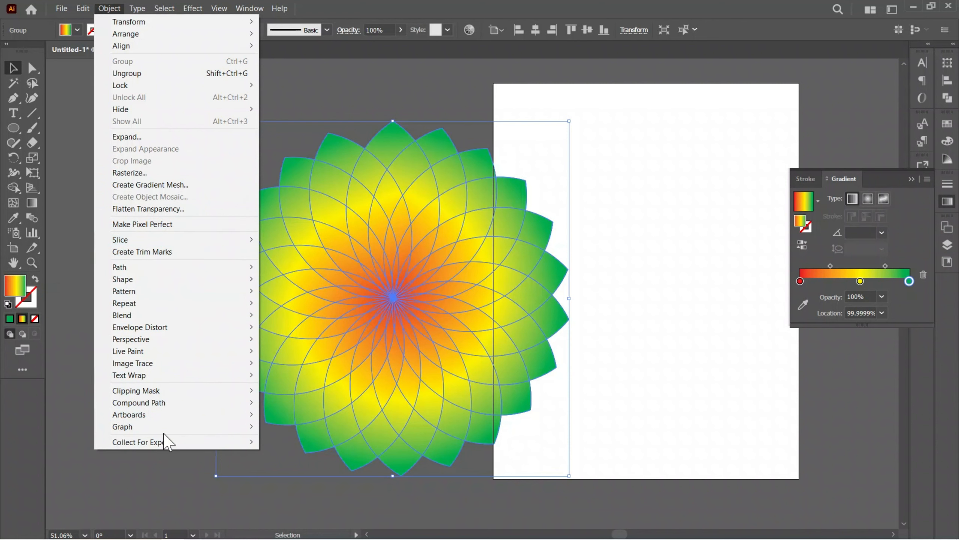
{"action": "key", "text": "Escape"}
{"action": "left_click", "coordinate": [192, 8]}
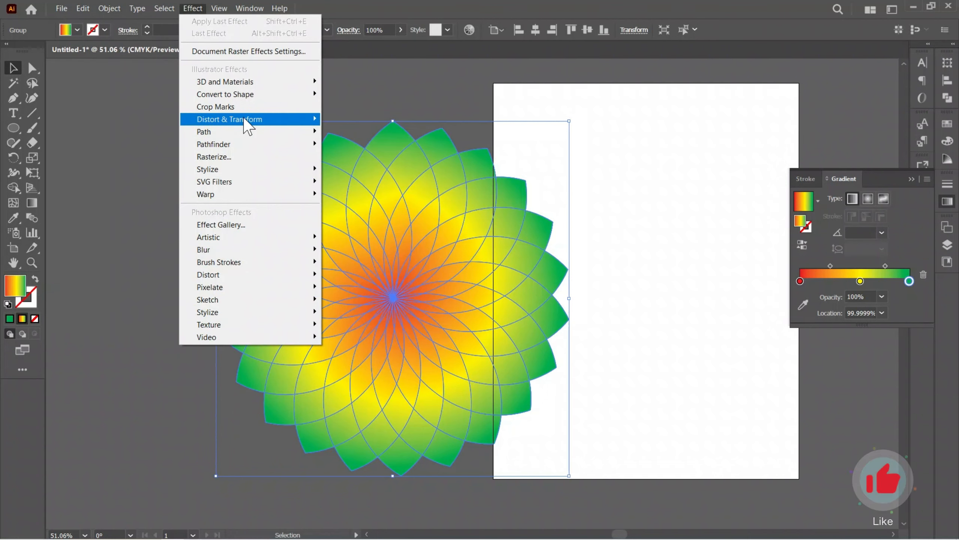
{"action": "mouse_move", "coordinate": [248, 118]}
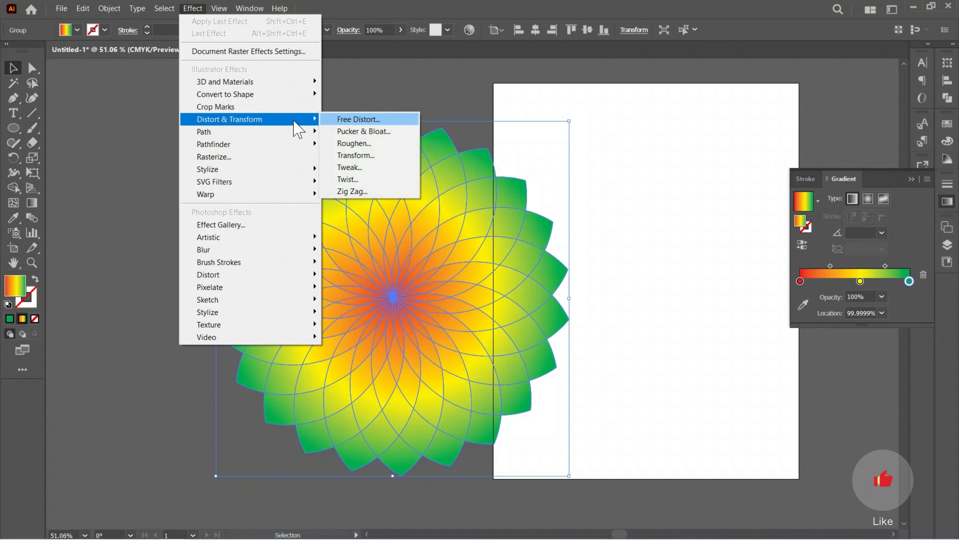
{"action": "left_click", "coordinate": [353, 120]}
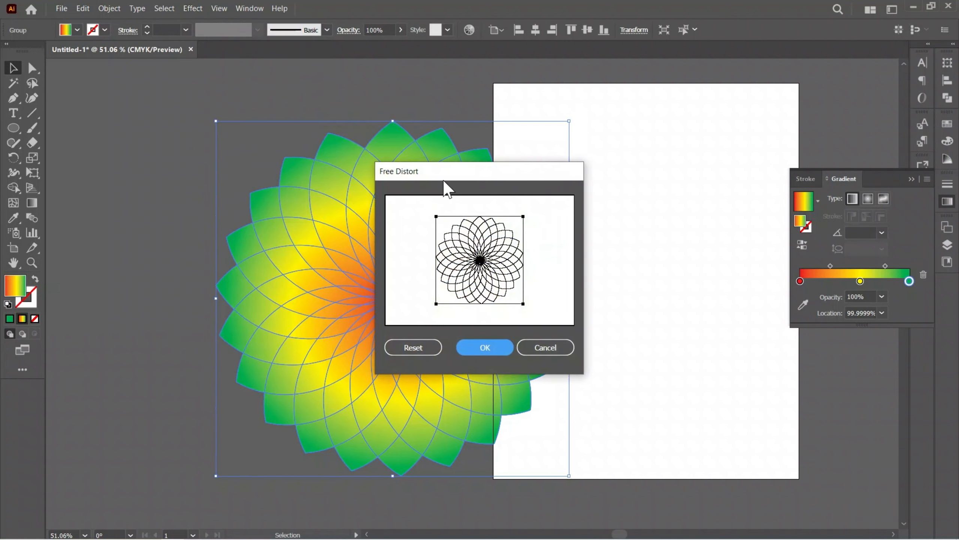
{"action": "left_click", "coordinate": [555, 347]}
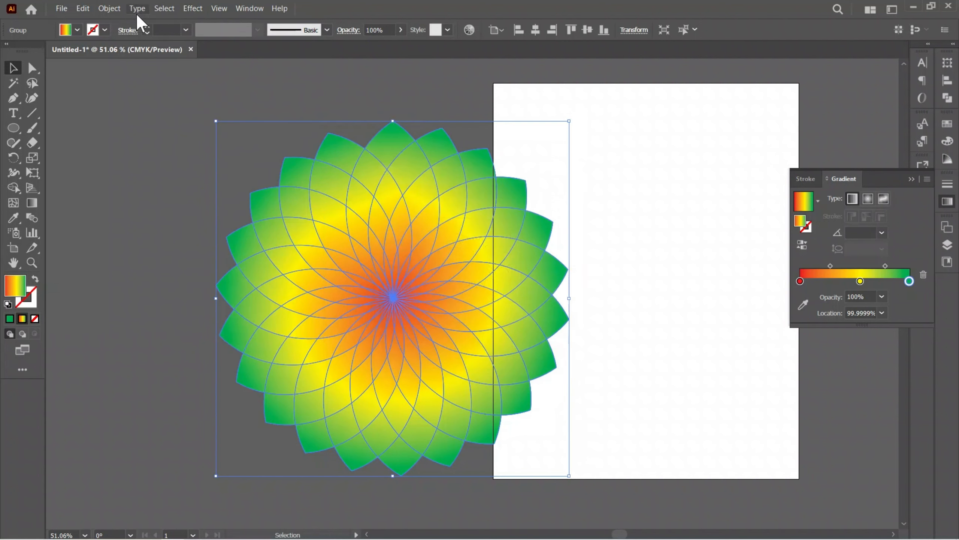
- Apply a Free Distort effect to the flower group, swapping its two upper corners to make an hourglass shape
{"action": "left_click", "coordinate": [198, 7]}
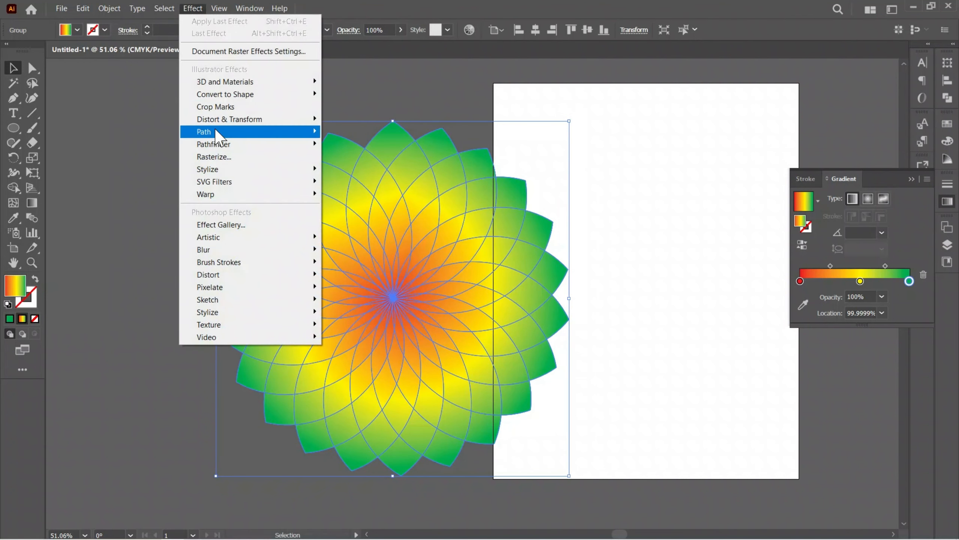
{"action": "mouse_move", "coordinate": [231, 121]}
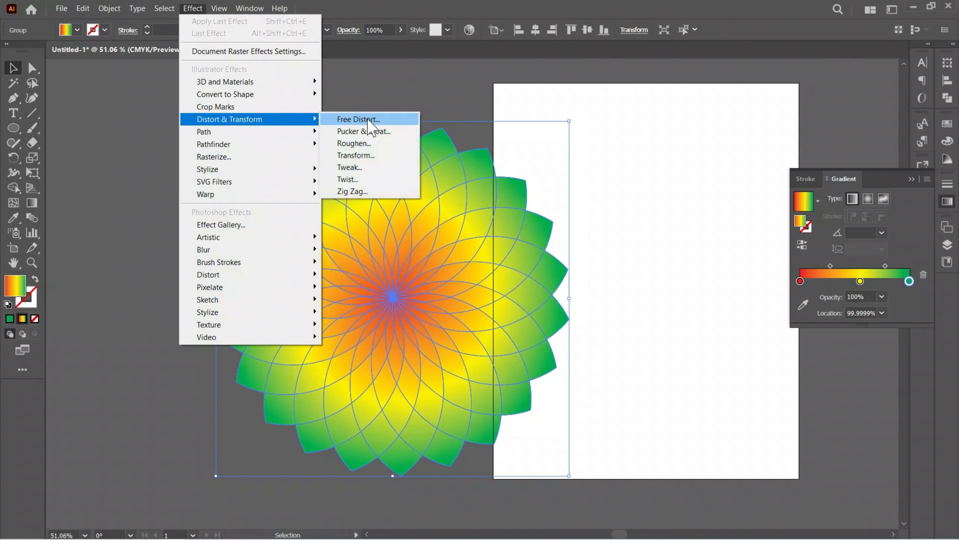
{"action": "left_click", "coordinate": [370, 120]}
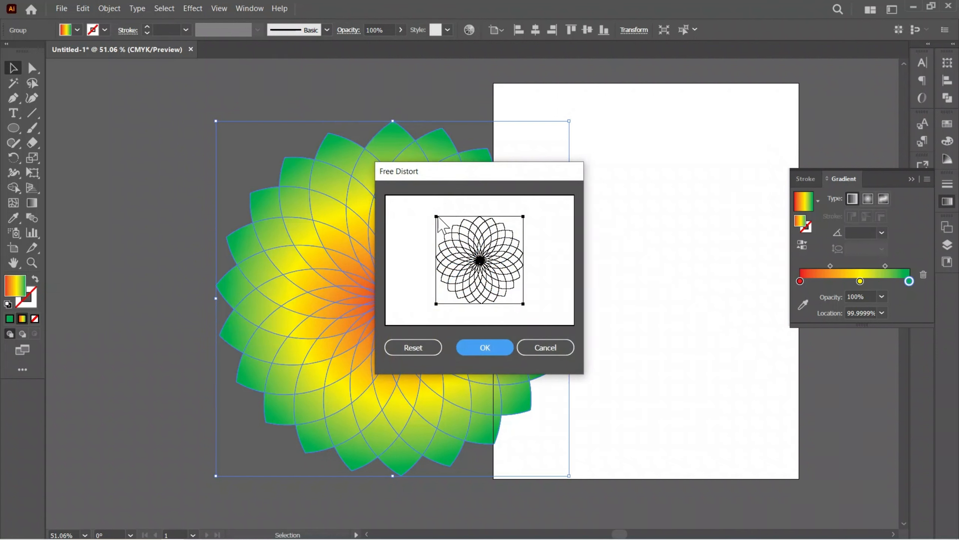
{"action": "mouse_move", "coordinate": [436, 217]}
{"action": "left_mouse_down"}
{"action": "mouse_move", "coordinate": [476, 226]}
{"action": "mouse_move", "coordinate": [507, 216]}
{"action": "mouse_move", "coordinate": [436, 217]}
{"action": "left_mouse_up"}
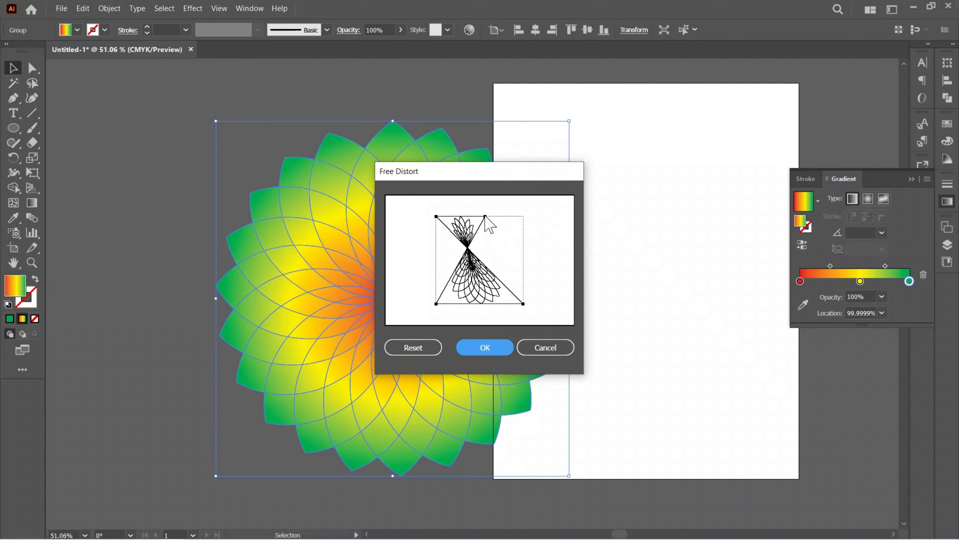
{"action": "left_click_drag", "start_coordinate": [486, 217], "coordinate": [524, 217]}
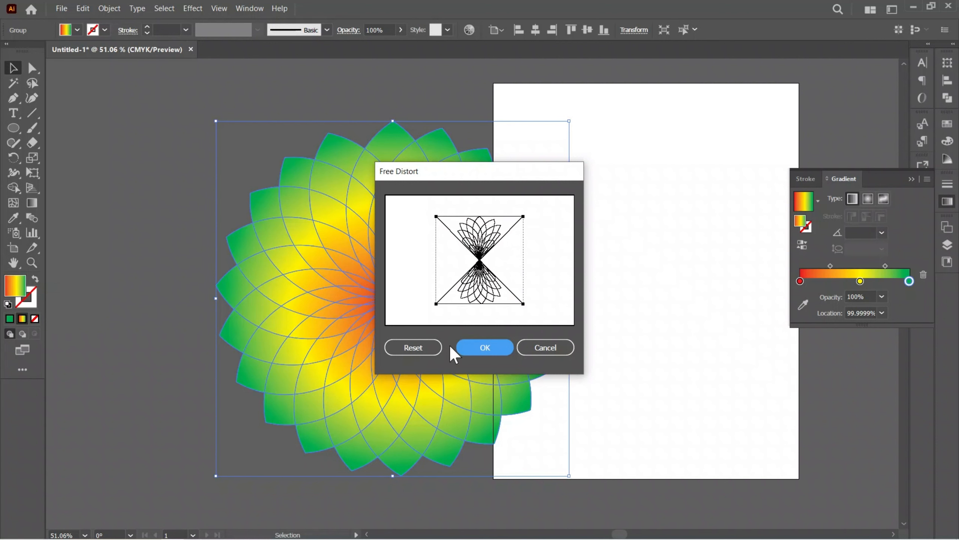
{"action": "left_click", "coordinate": [493, 344]}
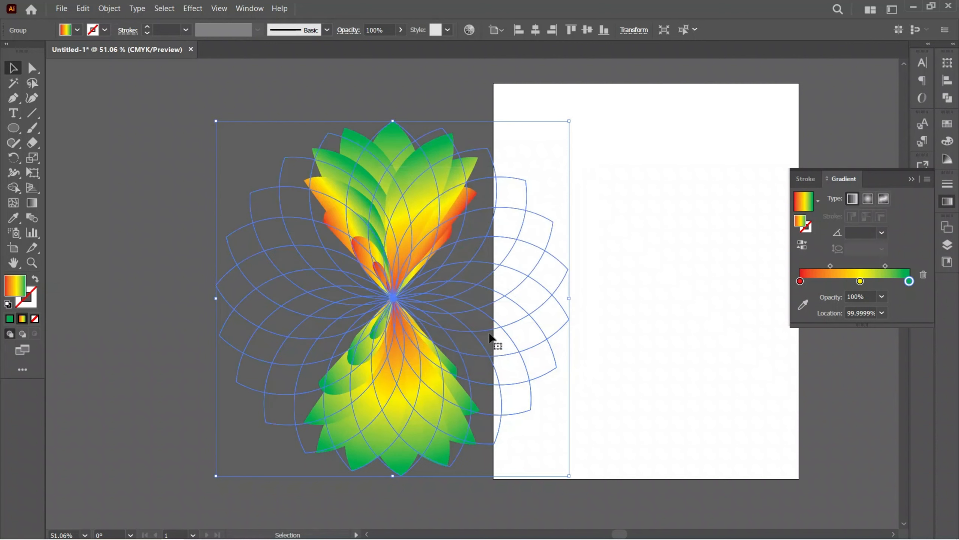
- Expand the appearance of the distorted flower group and deselect it
{"action": "left_click", "coordinate": [109, 8]}
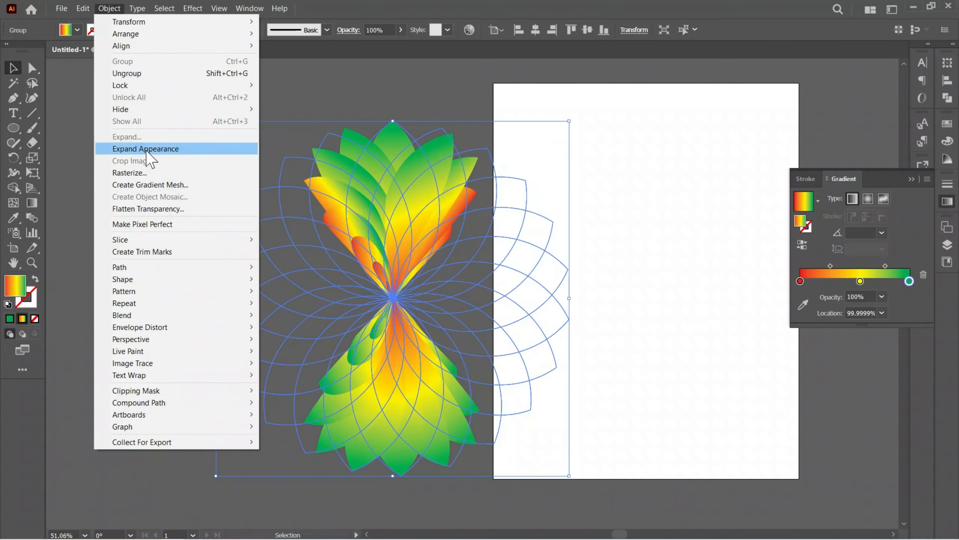
{"action": "left_click", "coordinate": [143, 150]}
{"action": "left_click", "coordinate": [271, 200]}
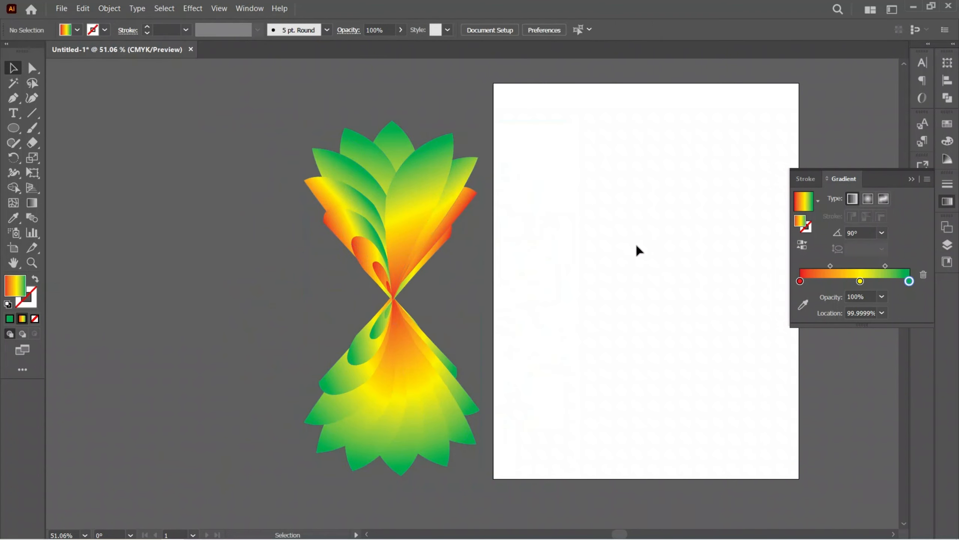
- Create a copy of the hourglass-shaped group rotated 90° around its pinched center
{"action": "left_click", "coordinate": [417, 217]}
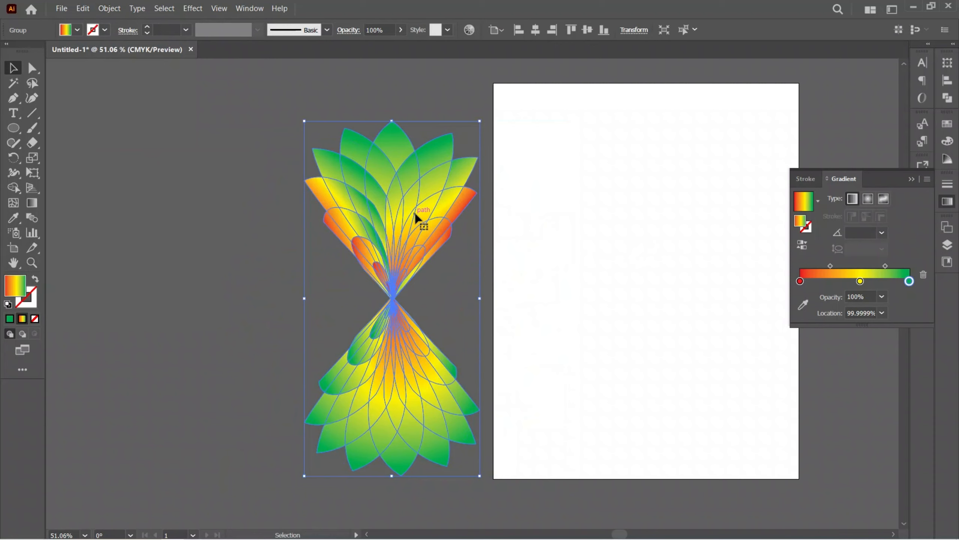
{"action": "left_click", "coordinate": [12, 159]}
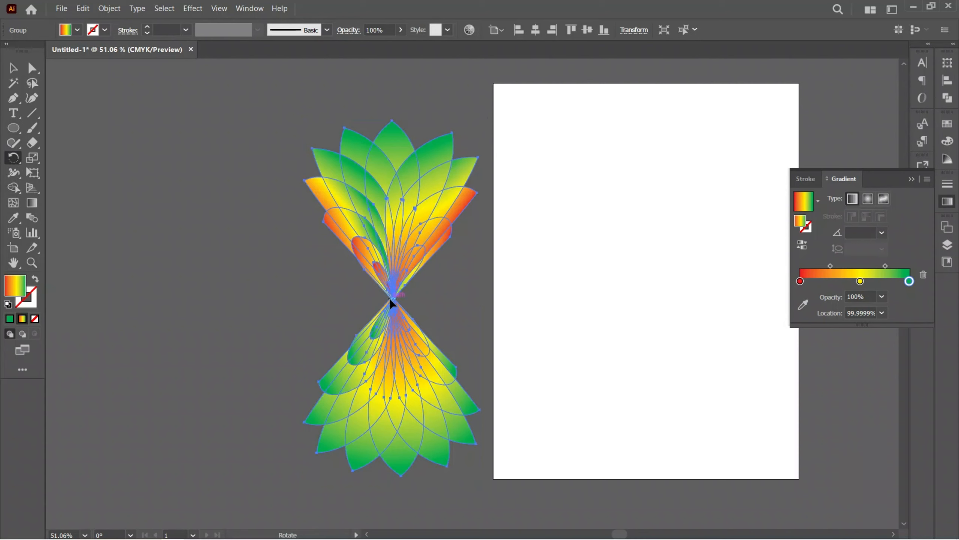
{"action": "left_click_drag", "start_coordinate": [392, 196], "coordinate": [476, 298]}
{"action": "left_click", "coordinate": [13, 68]}
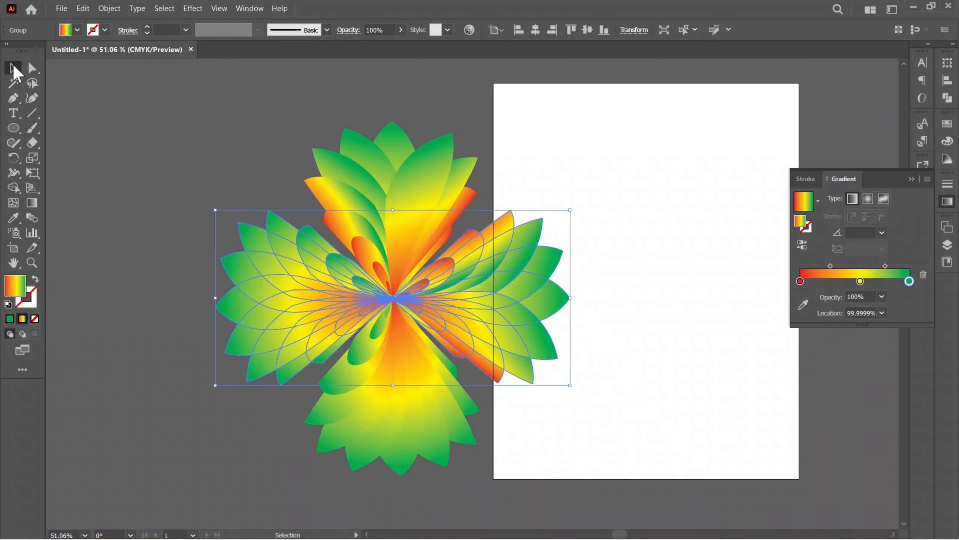
- Select the vertical and horizontal hourglass shapes and group them into one cross-shaped flower
{"action": "left_click_drag", "start_coordinate": [237, 147], "coordinate": [513, 479]}
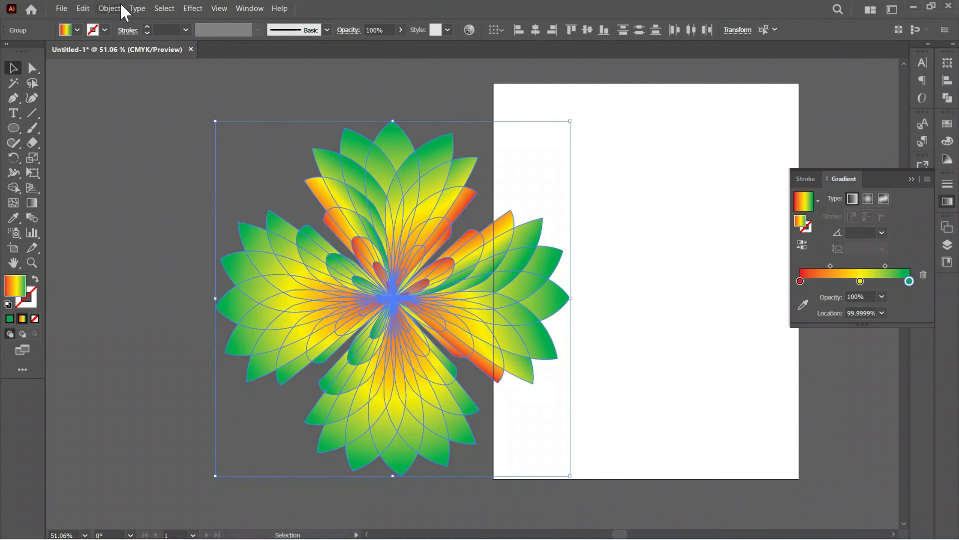
{"action": "left_click", "coordinate": [110, 8]}
{"action": "mouse_move", "coordinate": [79, 12]}
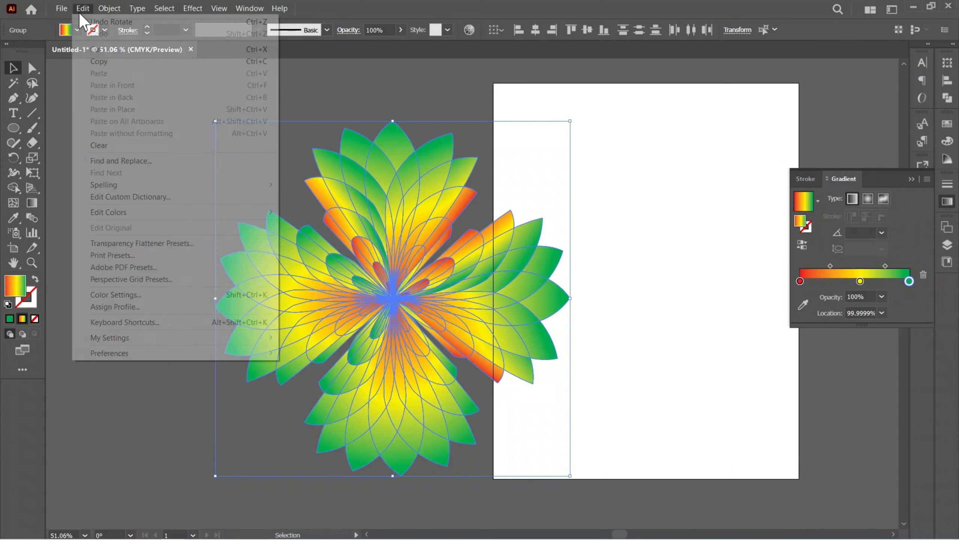
{"action": "mouse_move", "coordinate": [109, 8]}
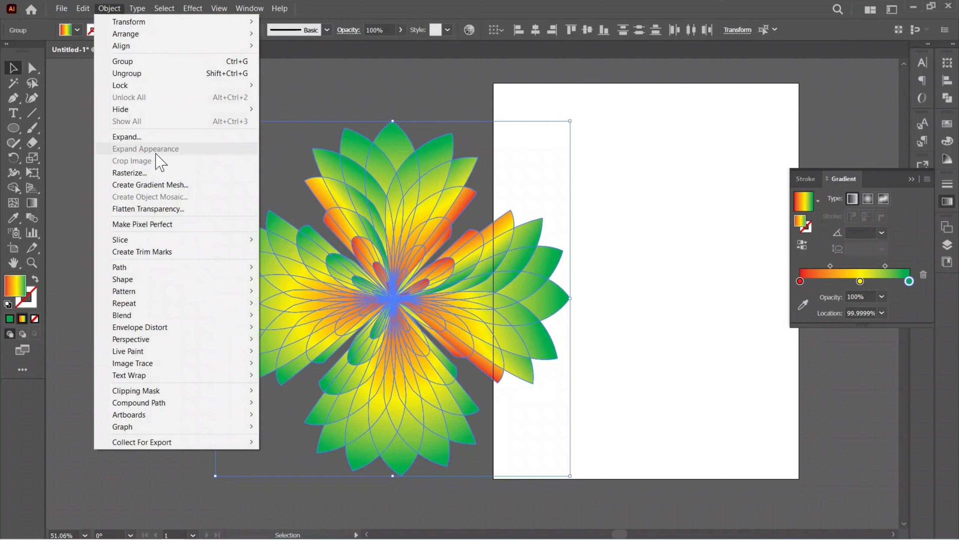
{"action": "left_click", "coordinate": [150, 62]}
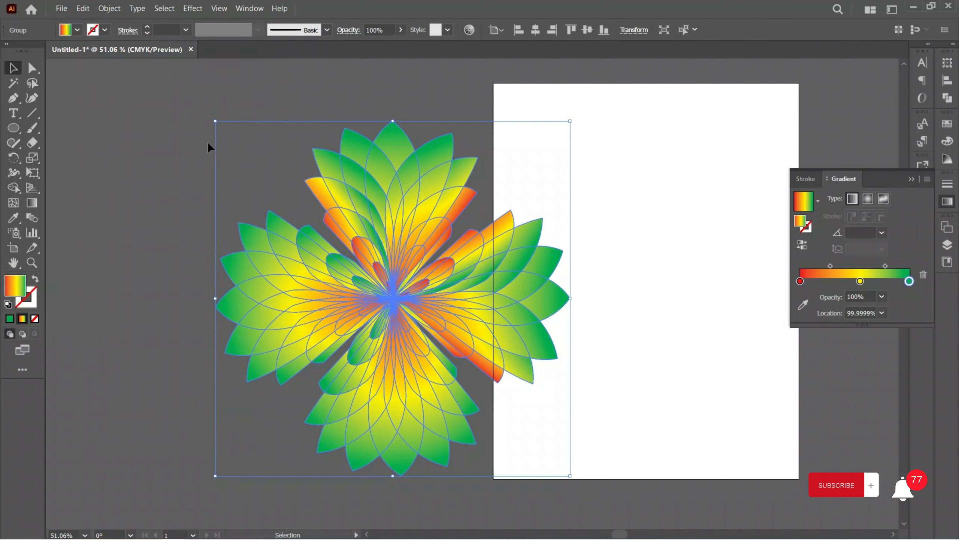
- Expand the grouped cross-shaped flower with the default Expand settings and deselect it
{"action": "left_click", "coordinate": [109, 8]}
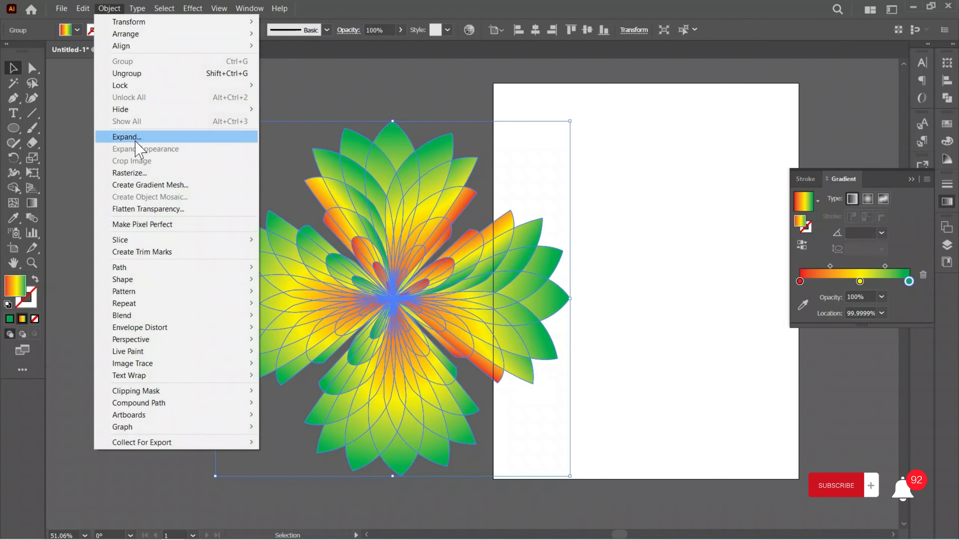
{"action": "left_click", "coordinate": [134, 137]}
{"action": "left_click", "coordinate": [459, 348]}
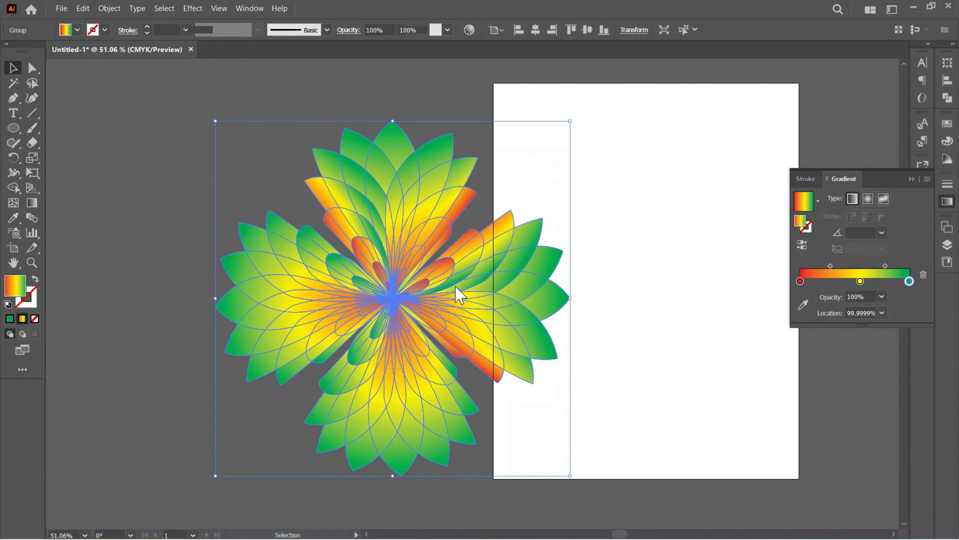
{"action": "left_click", "coordinate": [212, 160]}
- Move the flower group over the artboard and delete the extra copy made beside it
{"action": "left_click_drag", "start_coordinate": [408, 289], "coordinate": [433, 281]}
{"action": "left_click_drag", "start_coordinate": [579, 273], "coordinate": [575, 273]}
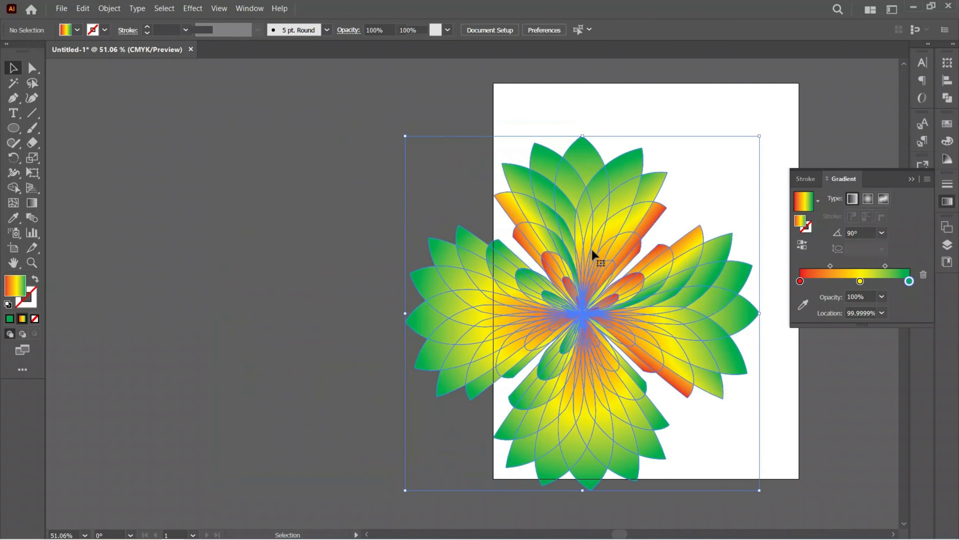
{"action": "left_click_drag", "start_coordinate": [582, 174], "coordinate": [431, 176]}
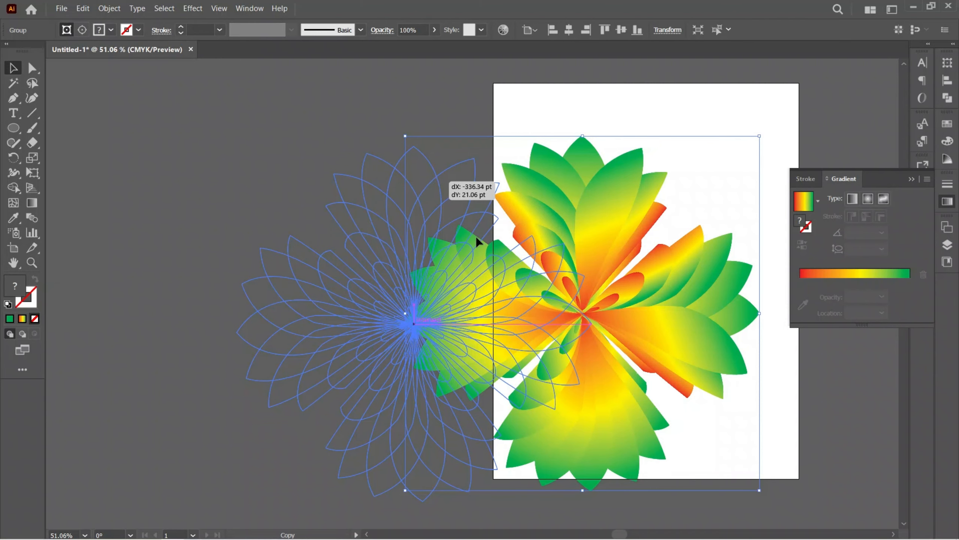
{"action": "key", "text": "Delete"}
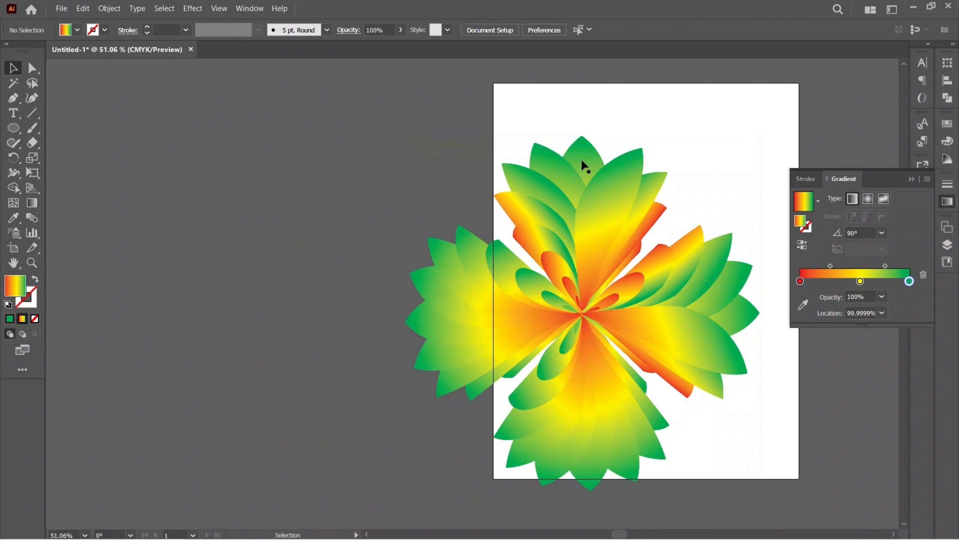
- Center the flower on the artboard, scale it down proportionally to fit inside the page, and deselect it
{"action": "left_click_drag", "start_coordinate": [604, 150], "coordinate": [321, 129]}
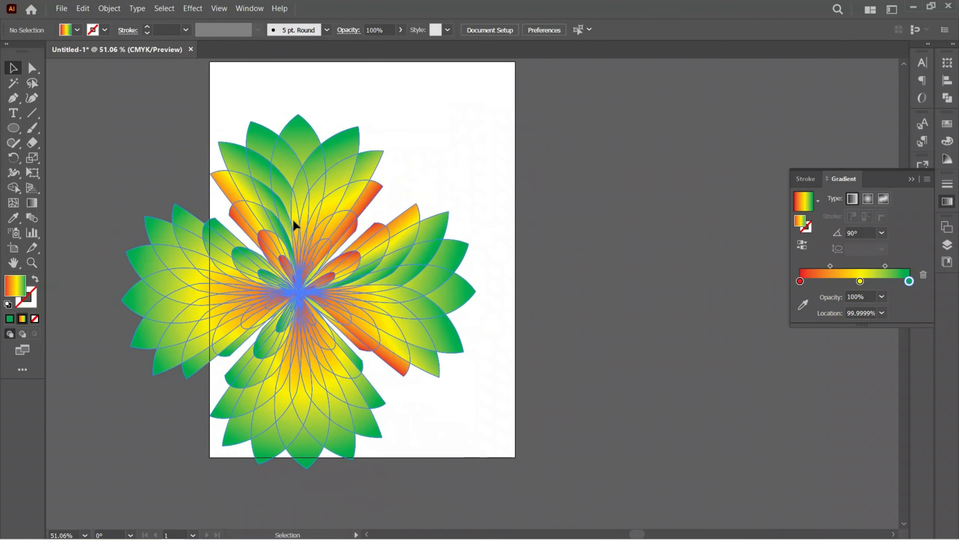
{"action": "left_click_drag", "start_coordinate": [296, 226], "coordinate": [336, 201]}
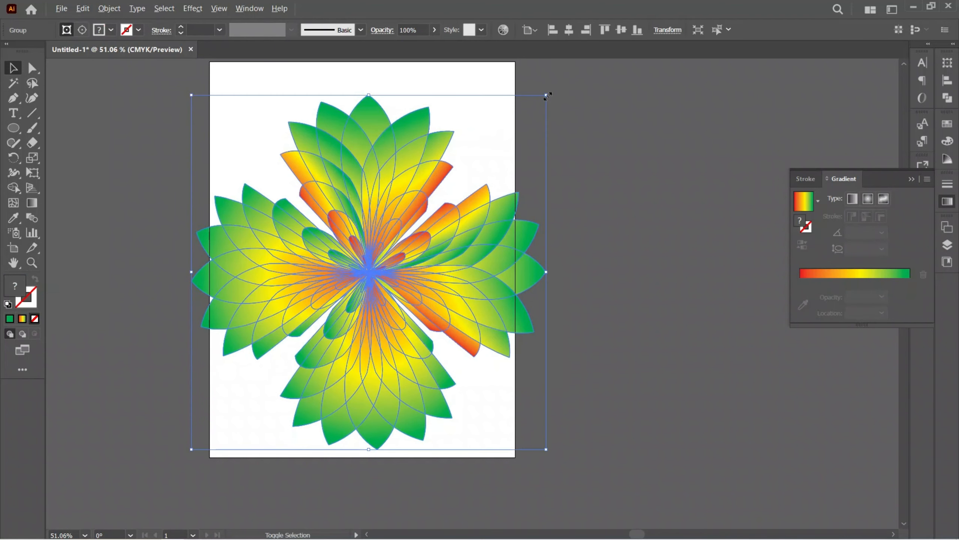
{"action": "left_click_drag", "start_coordinate": [545, 99], "coordinate": [554, 159]}
{"action": "left_click", "coordinate": [507, 197]}
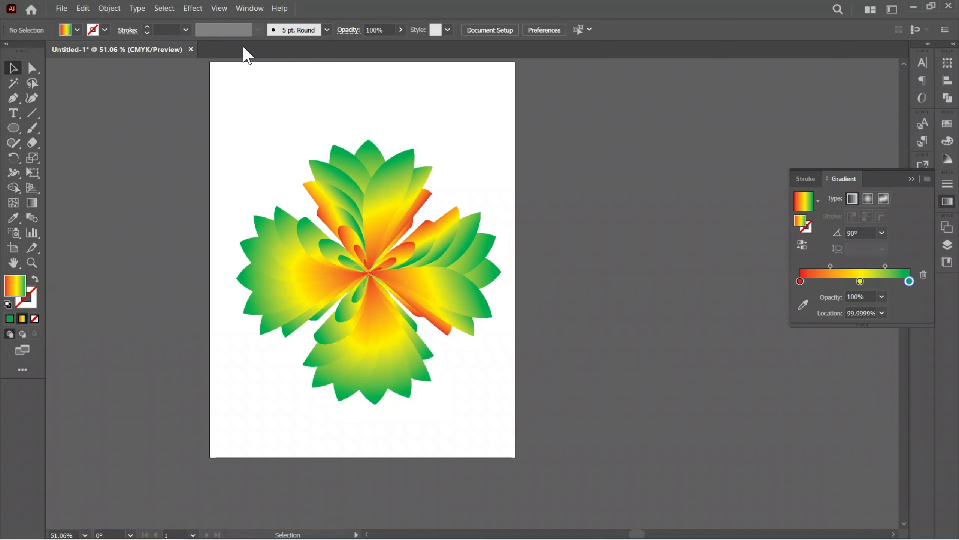
- Create a new portrait Letter document of 612 x 792 pt in CMYK Color
{"action": "left_click", "coordinate": [61, 8]}
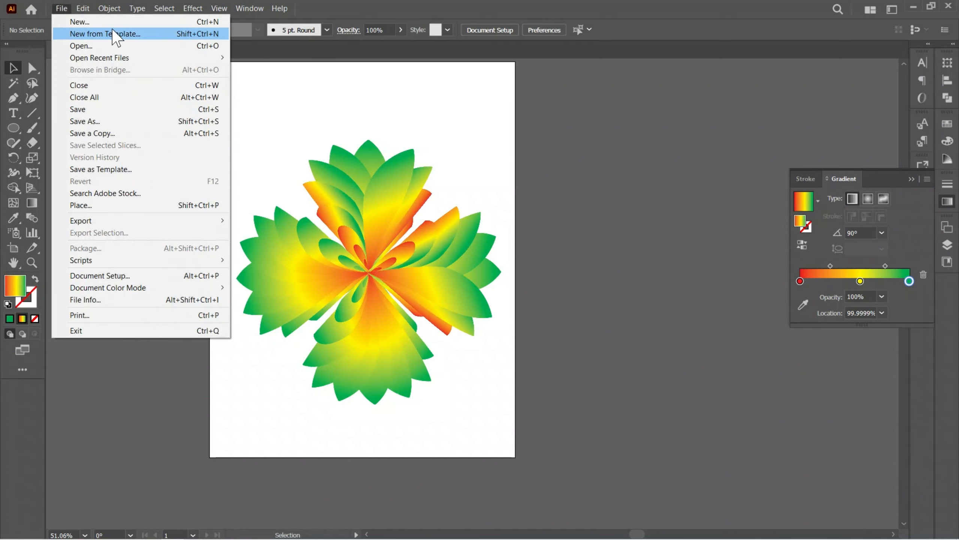
{"action": "left_click", "coordinate": [113, 22]}
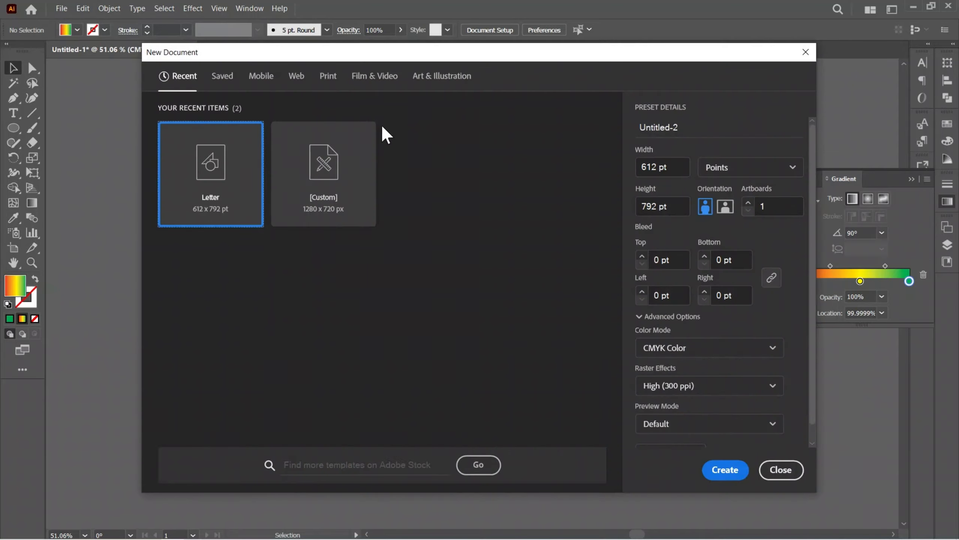
{"action": "left_click", "coordinate": [731, 475]}
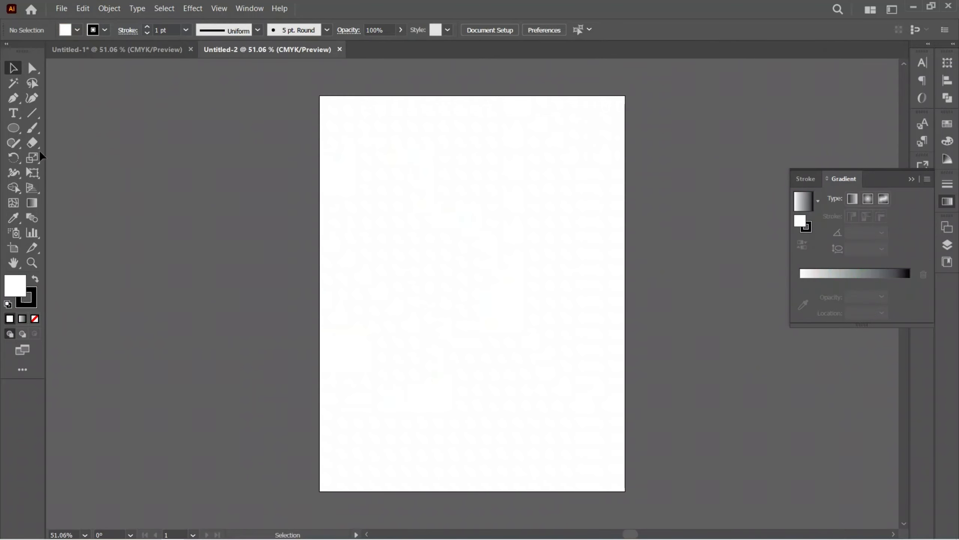
- Draw a red circle without stroke, about 268 pt in diameter, on the left part of the artboard and deselect it
{"action": "left_click", "coordinate": [11, 127]}
{"action": "left_click", "coordinate": [56, 156]}
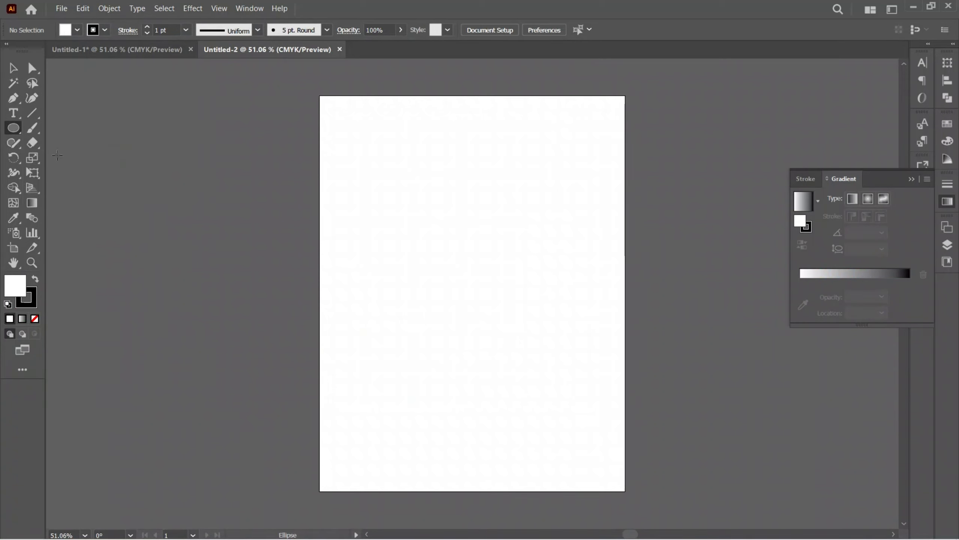
{"action": "left_click", "coordinate": [105, 30]}
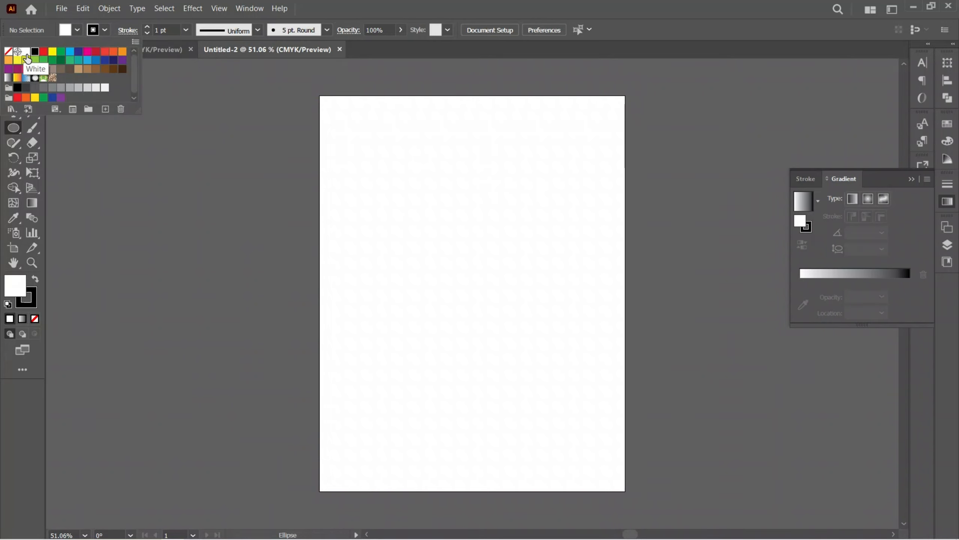
{"action": "left_click", "coordinate": [9, 51]}
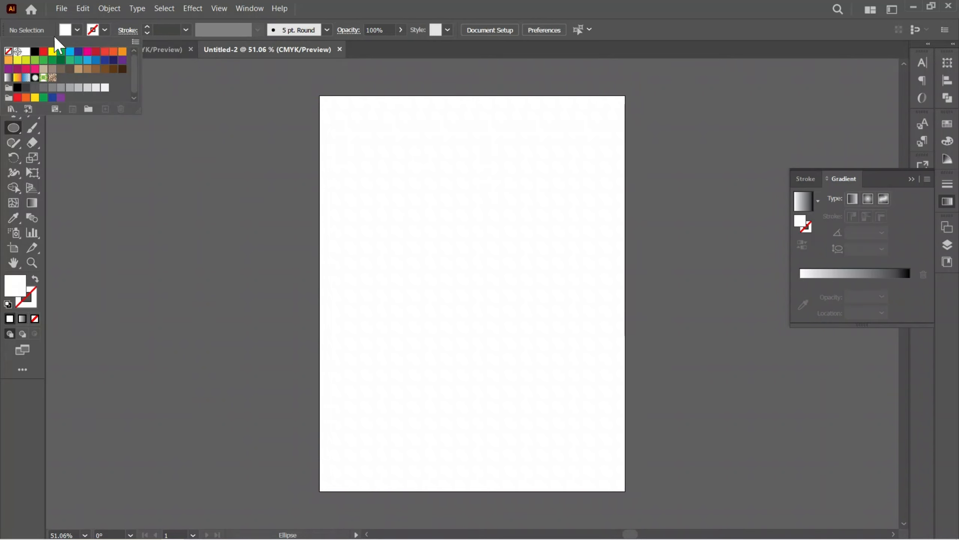
{"action": "left_click", "coordinate": [78, 30]}
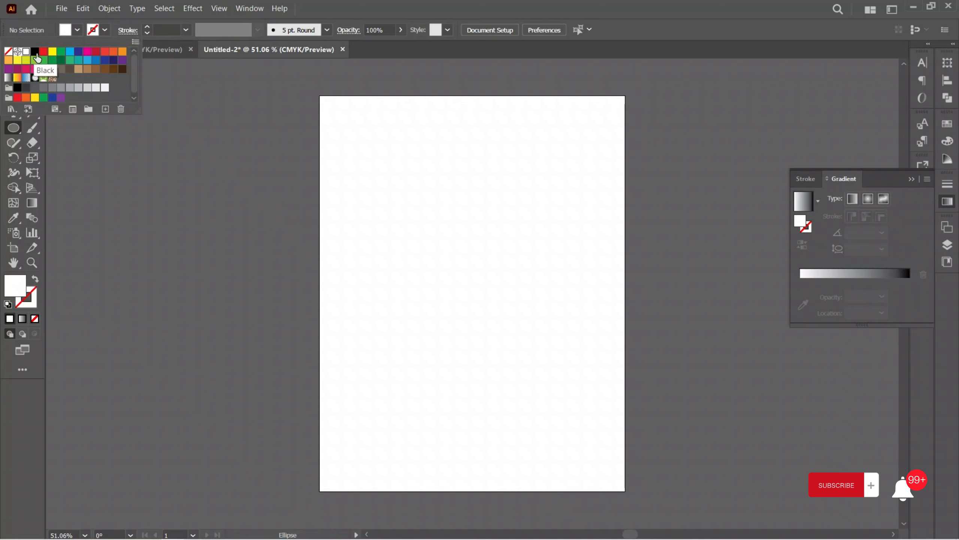
{"action": "left_click", "coordinate": [44, 53]}
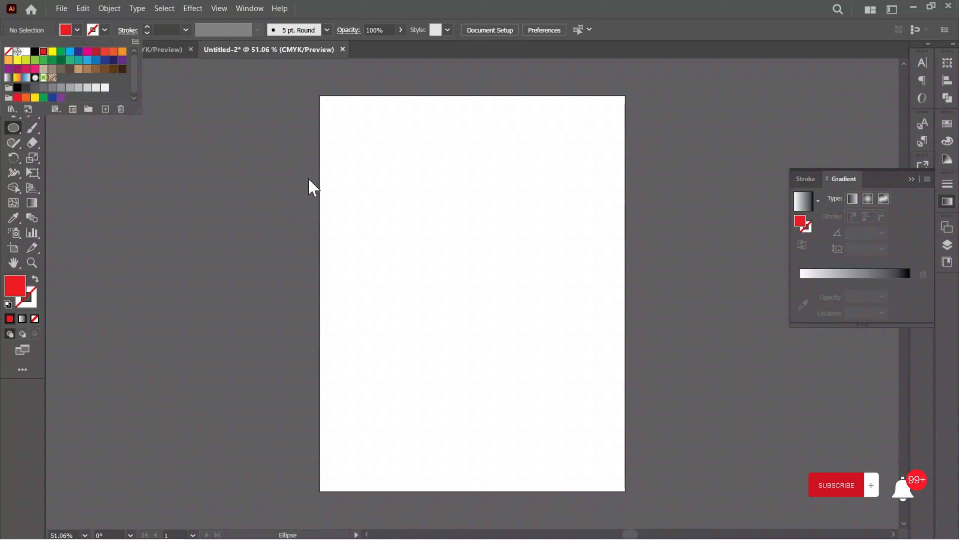
{"action": "left_click", "coordinate": [349, 211]}
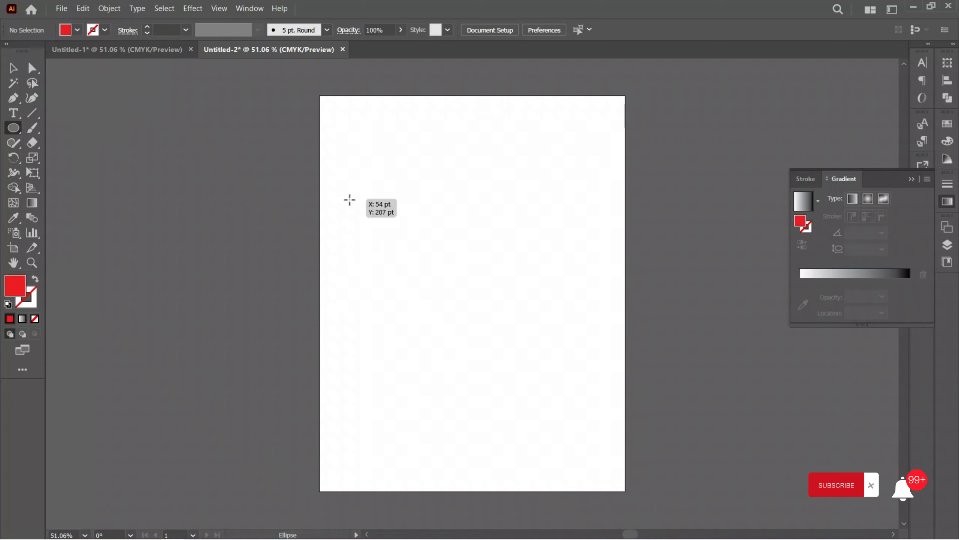
{"action": "left_click_drag", "start_coordinate": [350, 200], "coordinate": [450, 332]}
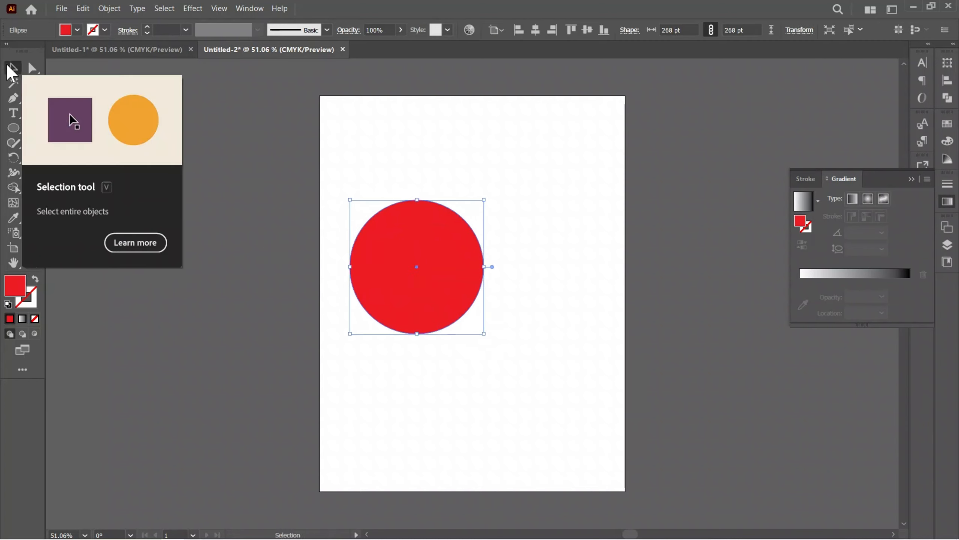
{"action": "left_click", "coordinate": [12, 72]}
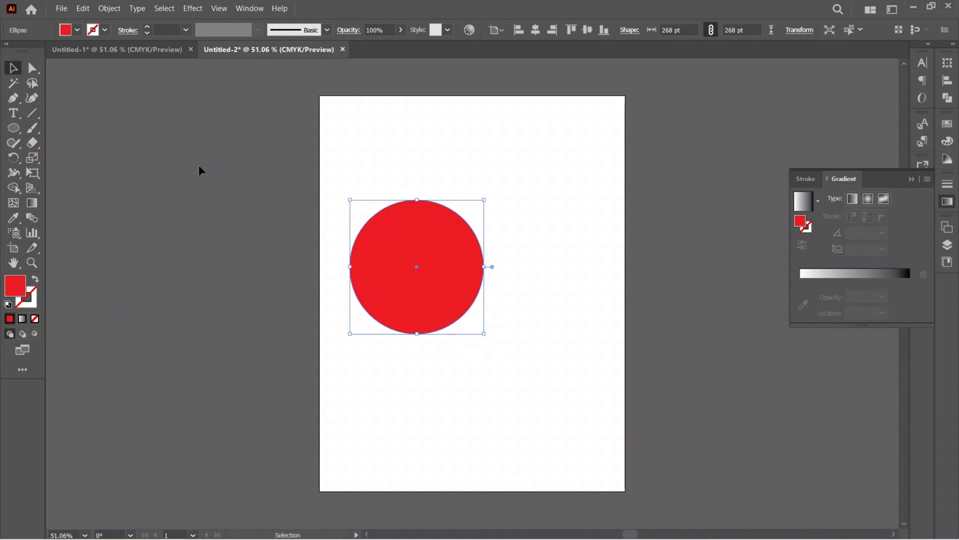
{"action": "left_click", "coordinate": [211, 172]}
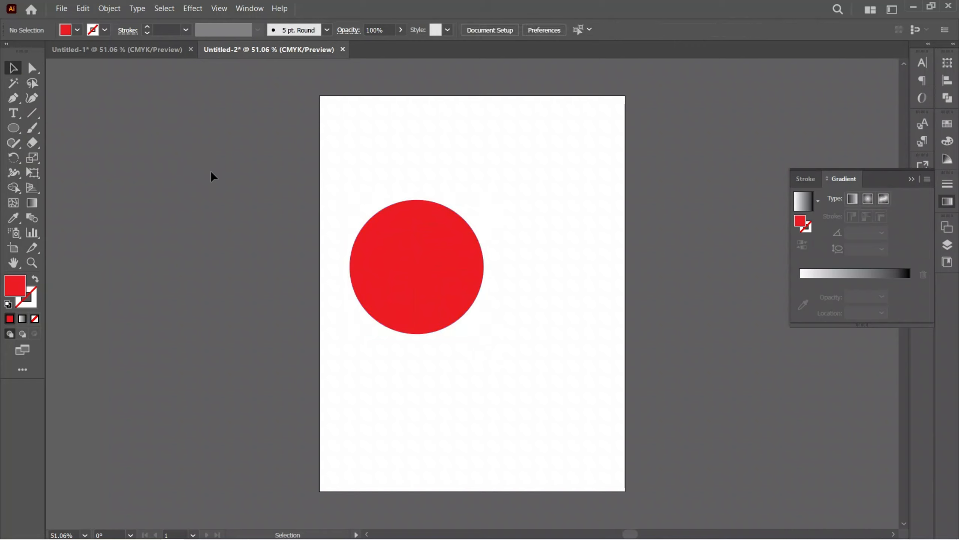
- Activate the Ellipse tool and set the fill color to black, leaving the red circle unselected
{"action": "left_click", "coordinate": [13, 129]}
{"action": "left_click", "coordinate": [76, 30]}
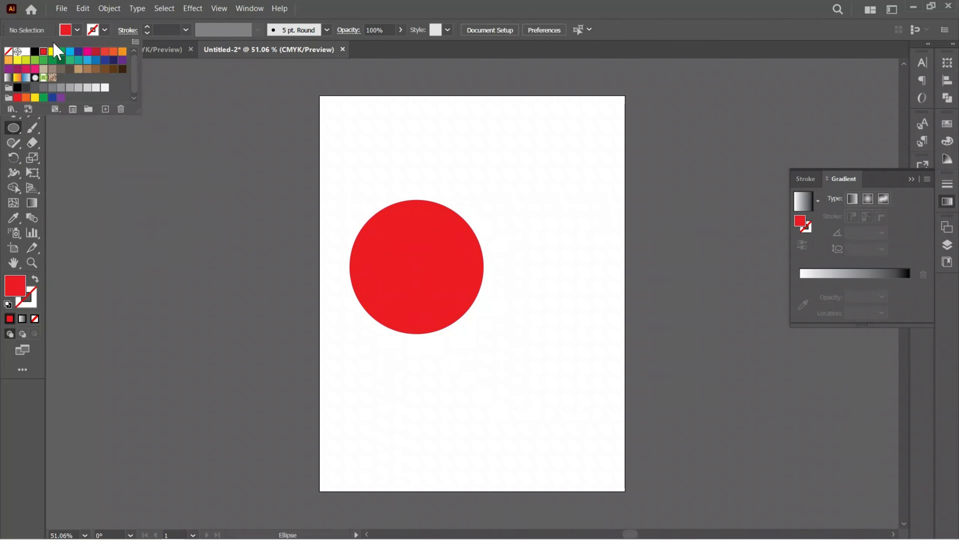
{"action": "left_click", "coordinate": [34, 52]}
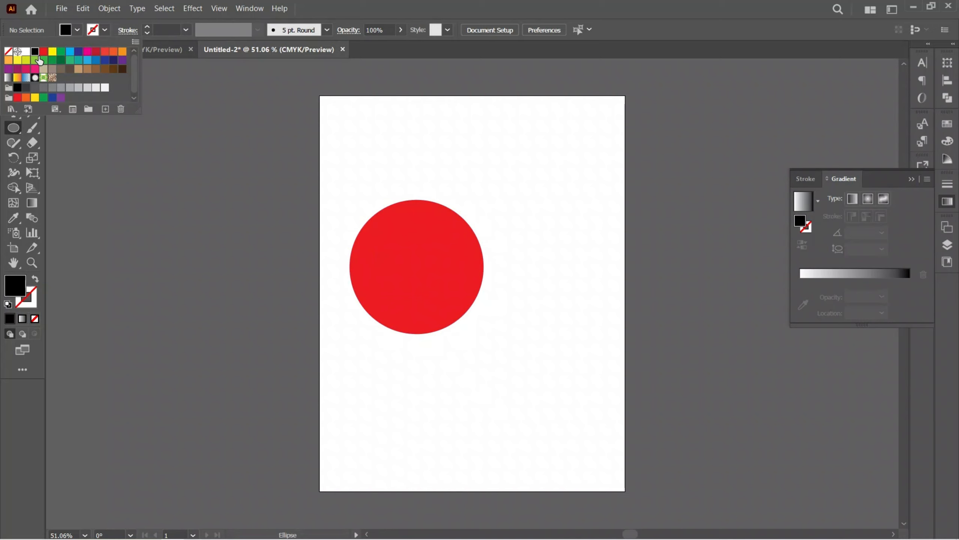
{"action": "left_click", "coordinate": [494, 231]}
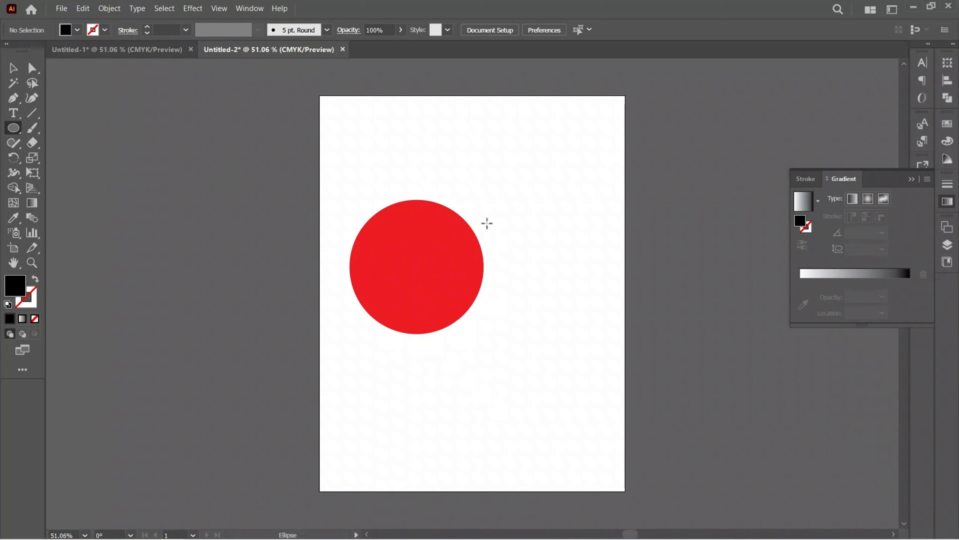